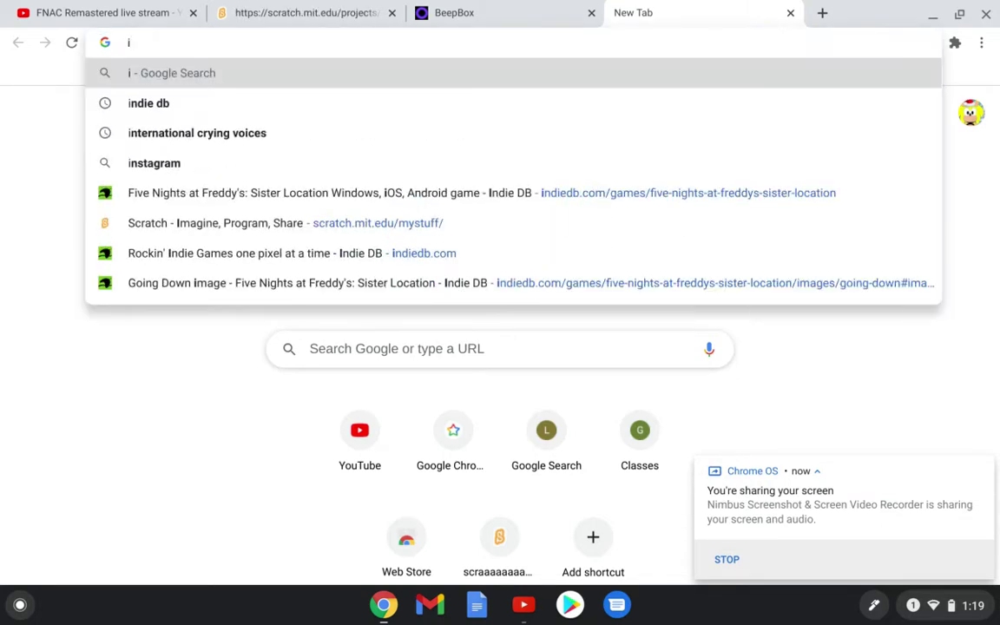
# Clear the address entry and look over the last page of installed apps in the launcher
pyautogui.press('BackSpace')
pyautogui.click(208, 205)
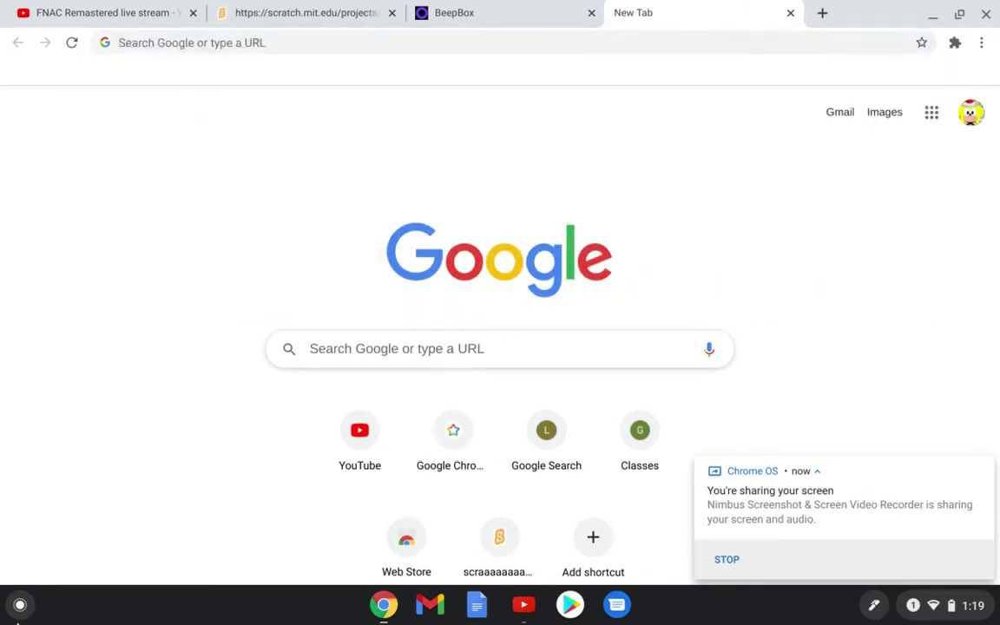
pyautogui.click(20, 608)
pyautogui.click(502, 426)
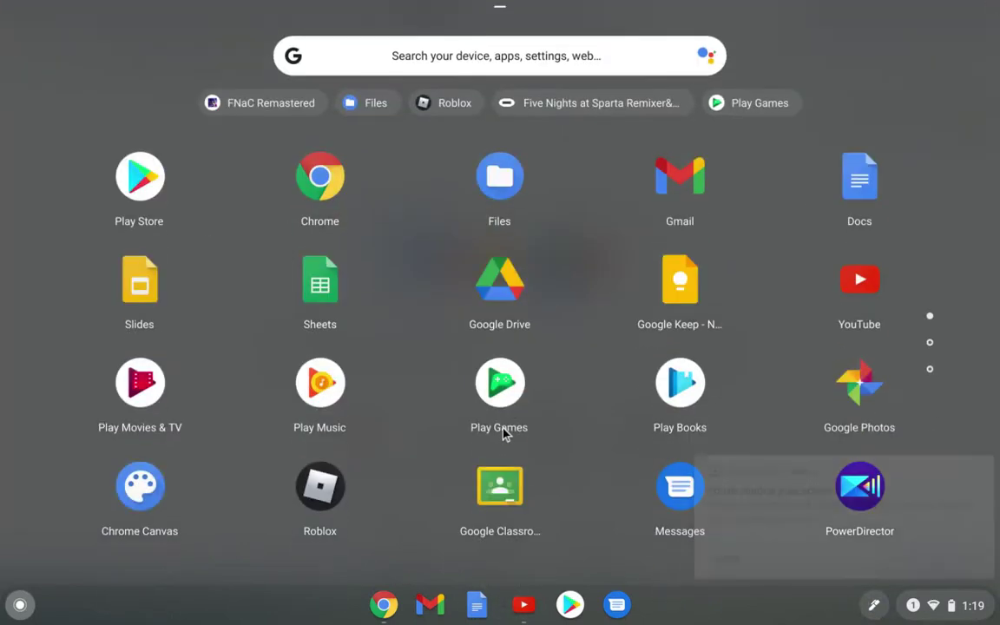
pyautogui.click(930, 373)
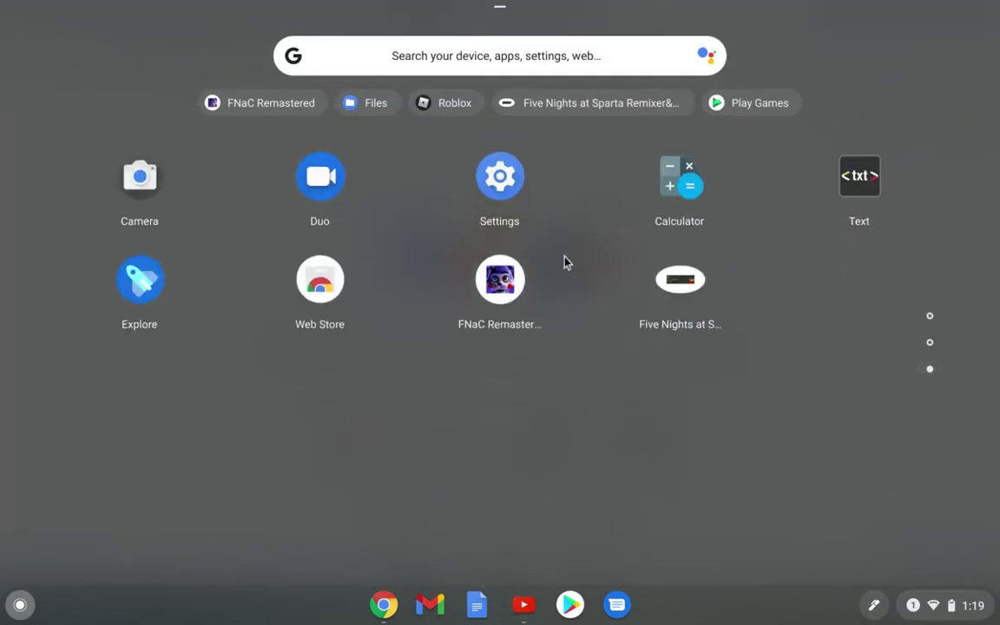
pyautogui.click(5, 615)
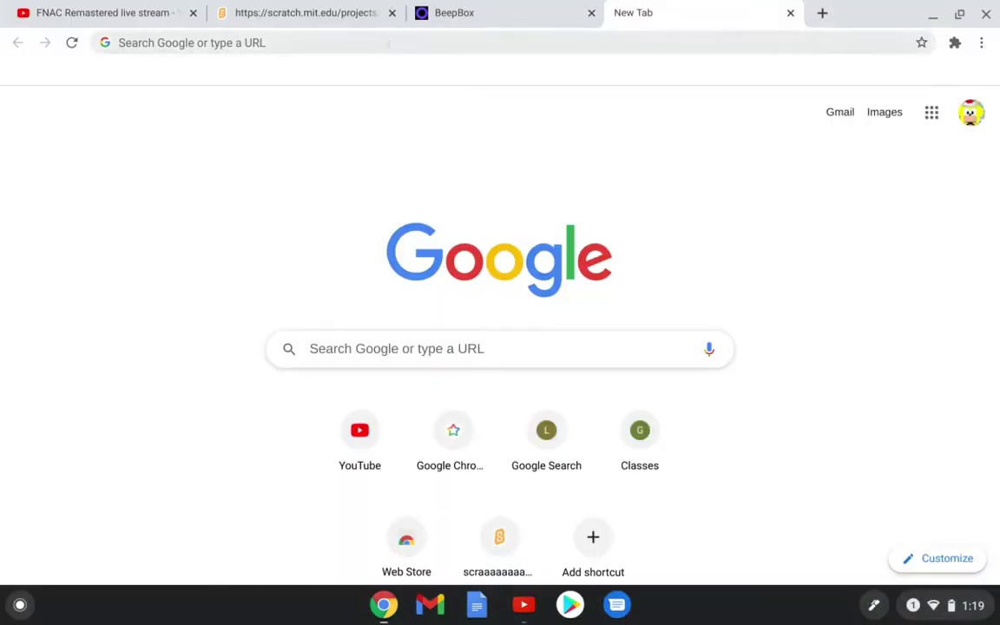
# Look up indie db from the address bar and open the Indie DB website
pyautogui.click(388, 43)
pyautogui.write('ide')
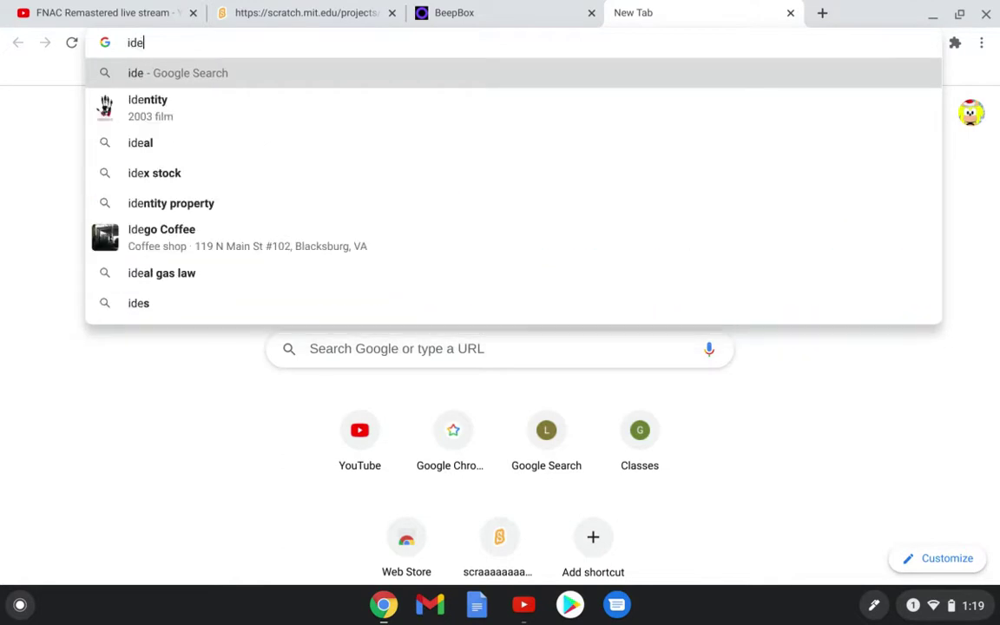
pyautogui.press('BackSpace')
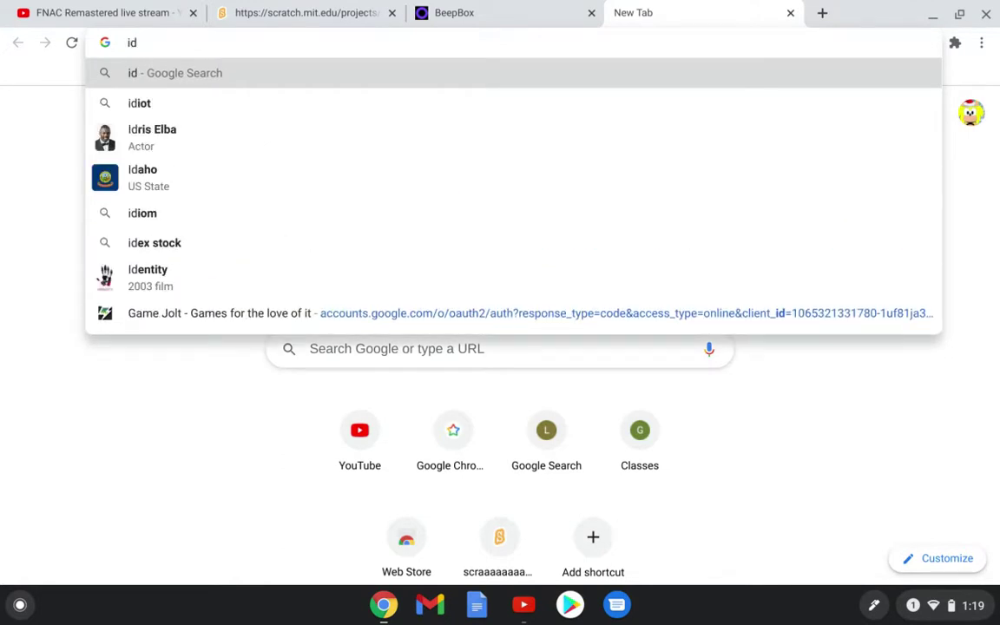
pyautogui.write('ie')
pyautogui.press('BackSpace')
pyautogui.press('BackSpace')
pyautogui.press('BackSpace')
pyautogui.press('BackSpace')
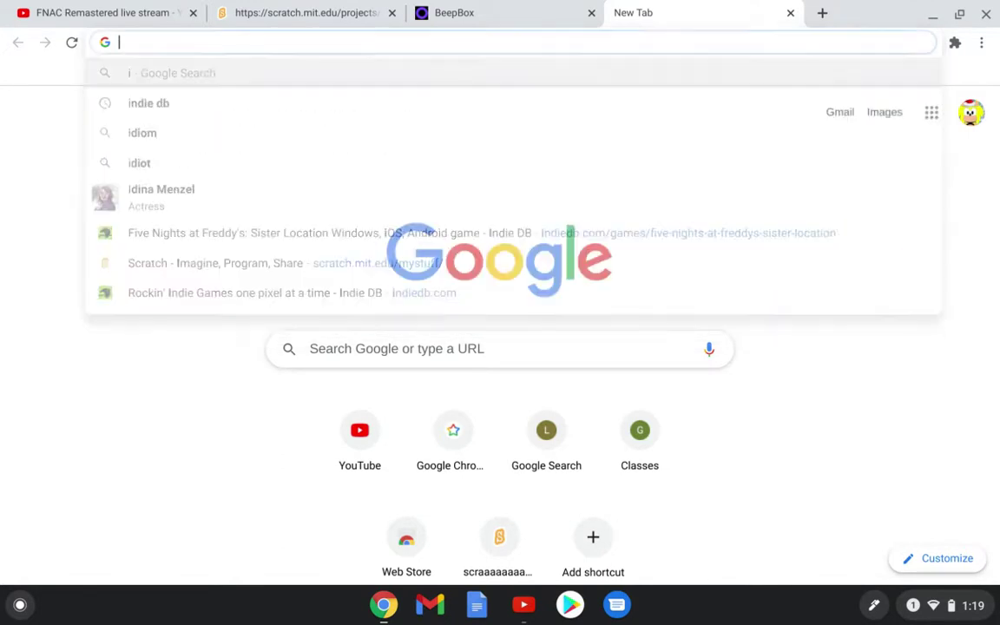
pyautogui.write('i')
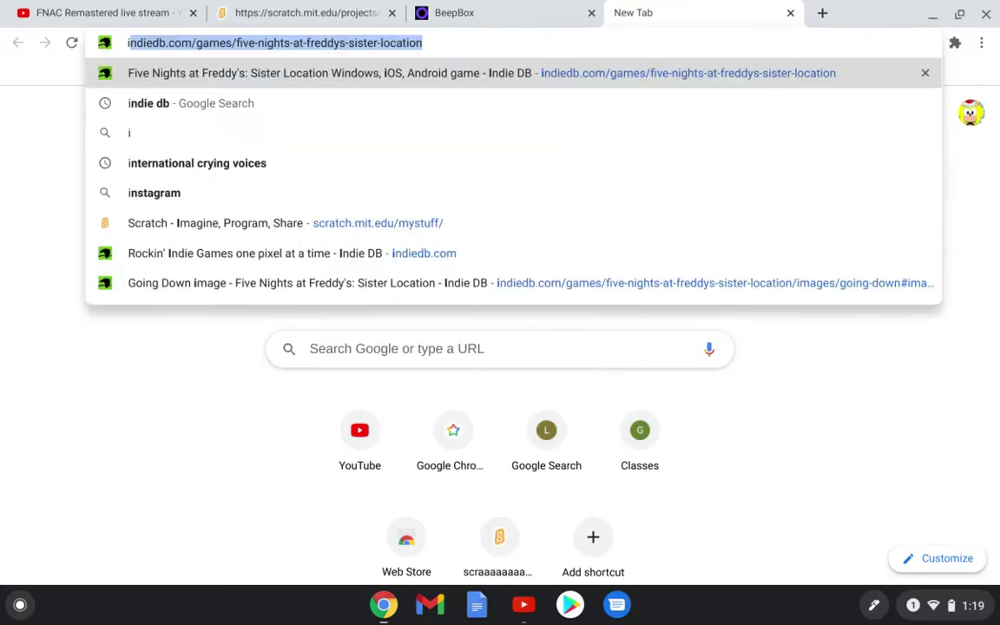
pyautogui.click(234, 113)
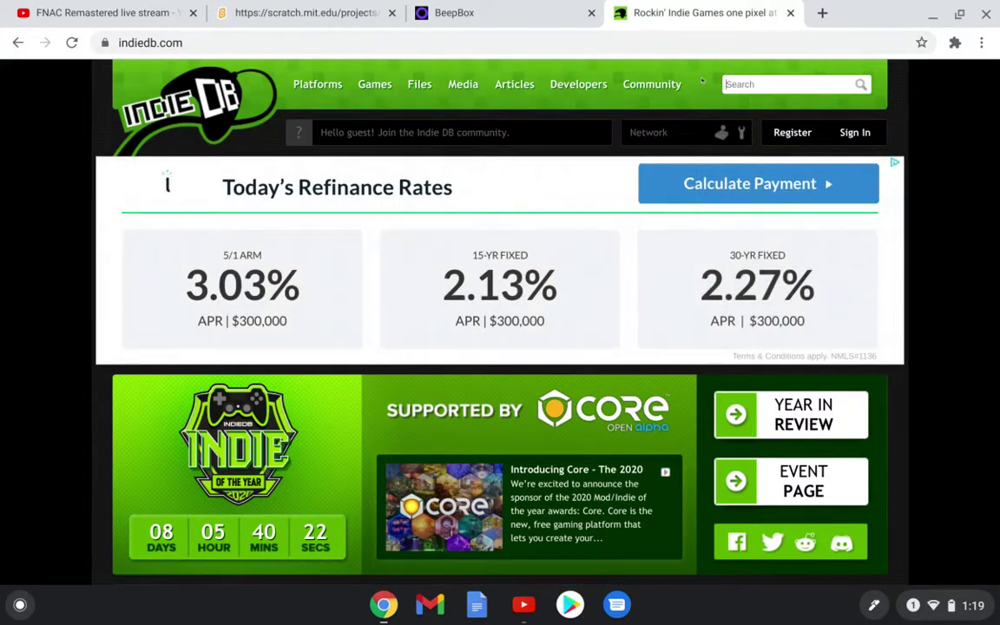
# Search Indie DB for "five nights at candy's" and open the Five Nights at Candy's: Remastered game page
pyautogui.click(754, 94)
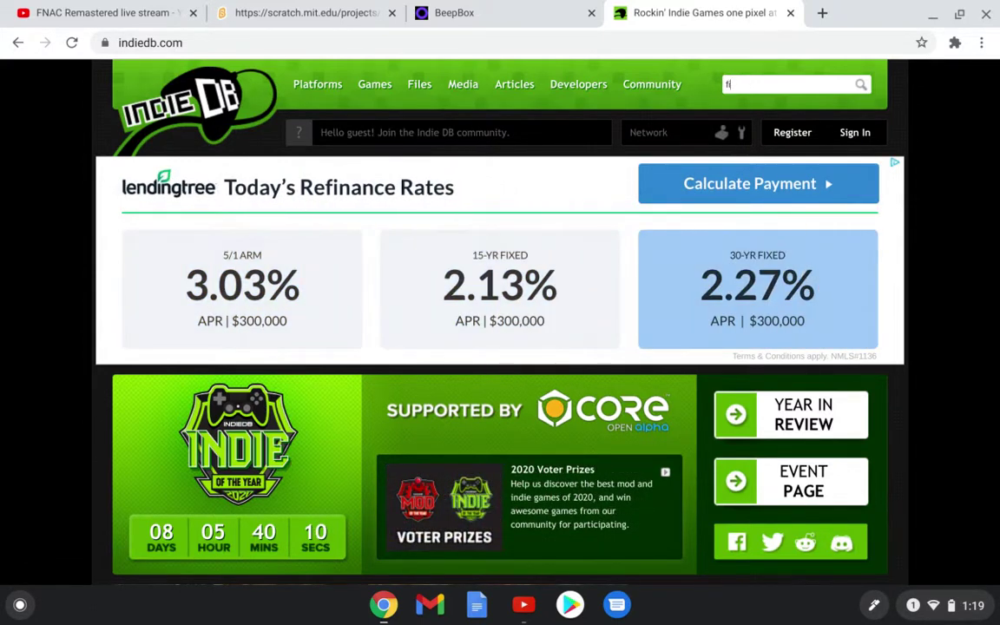
pyautogui.write('ive')
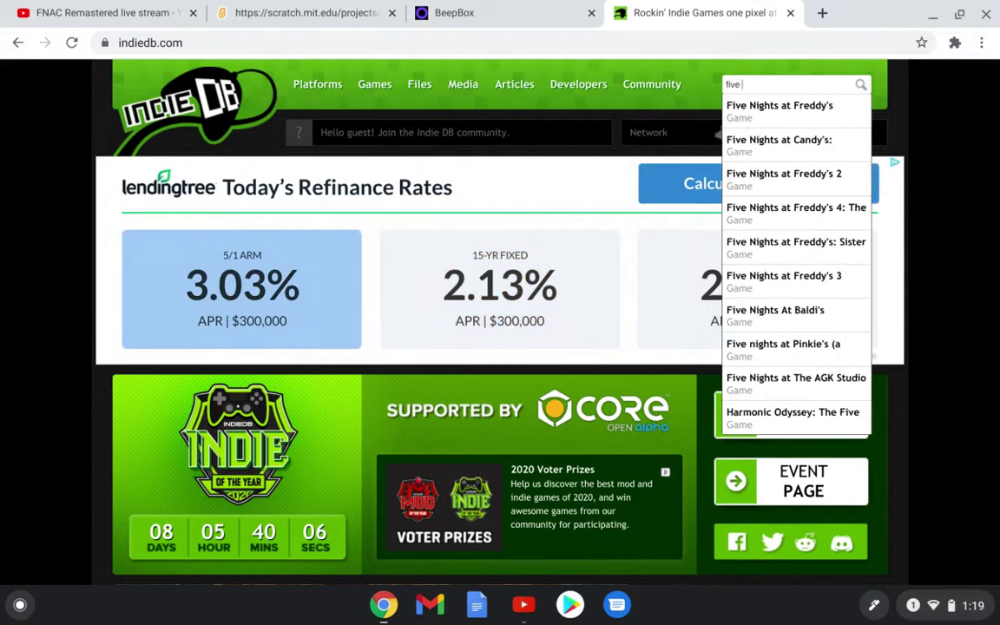
pyautogui.press('Down')
pyautogui.press('Down')
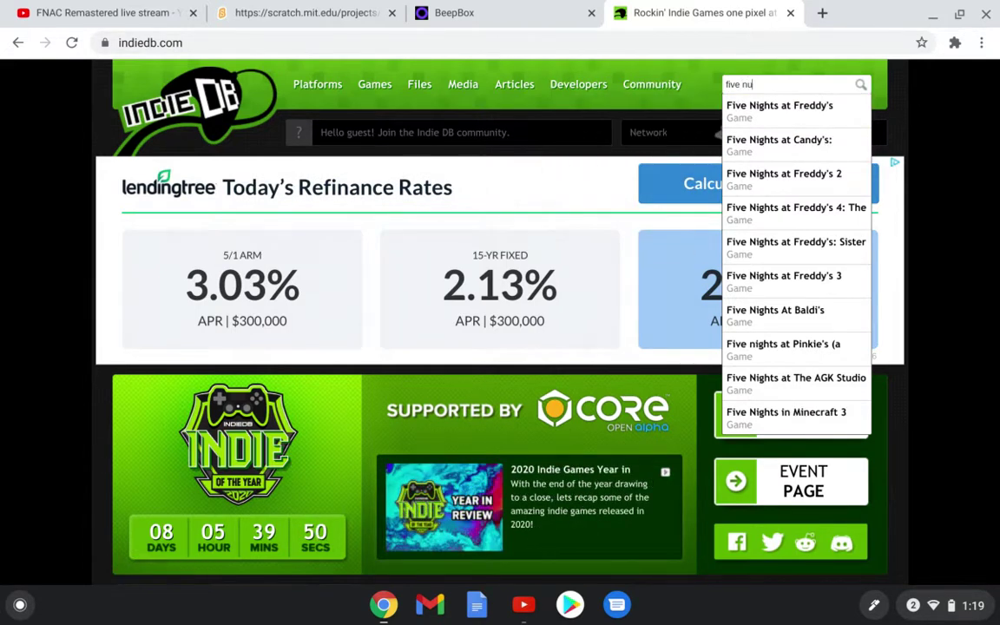
pyautogui.write('u')
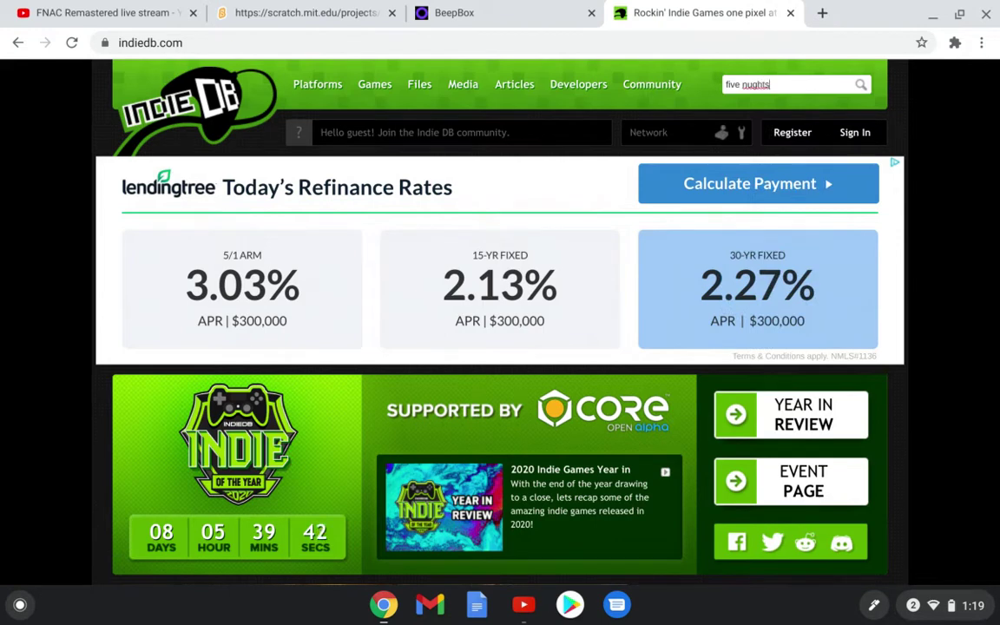
pyautogui.press('BackSpace')
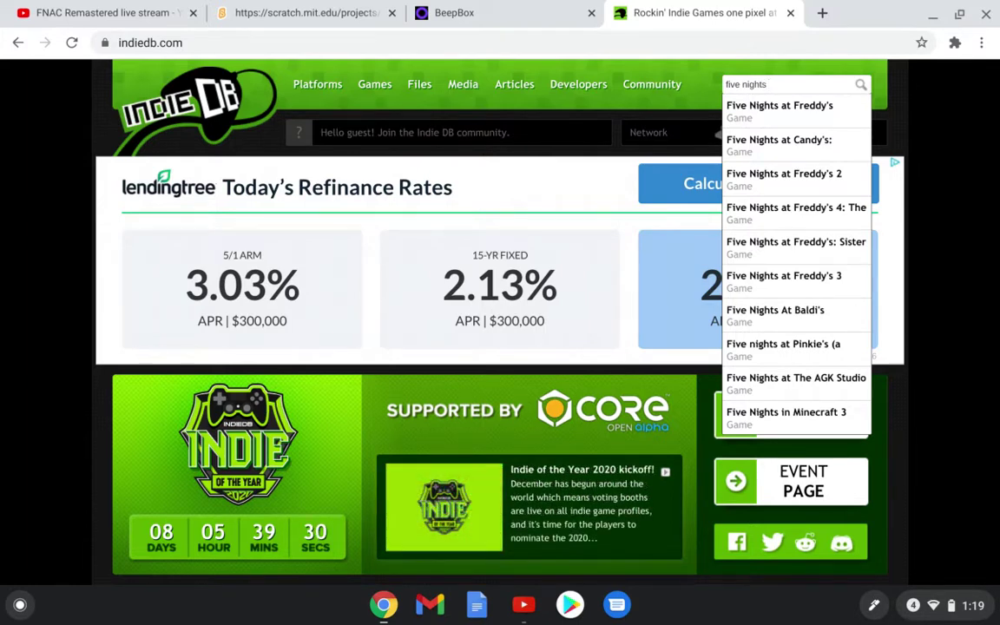
pyautogui.write('ights at')
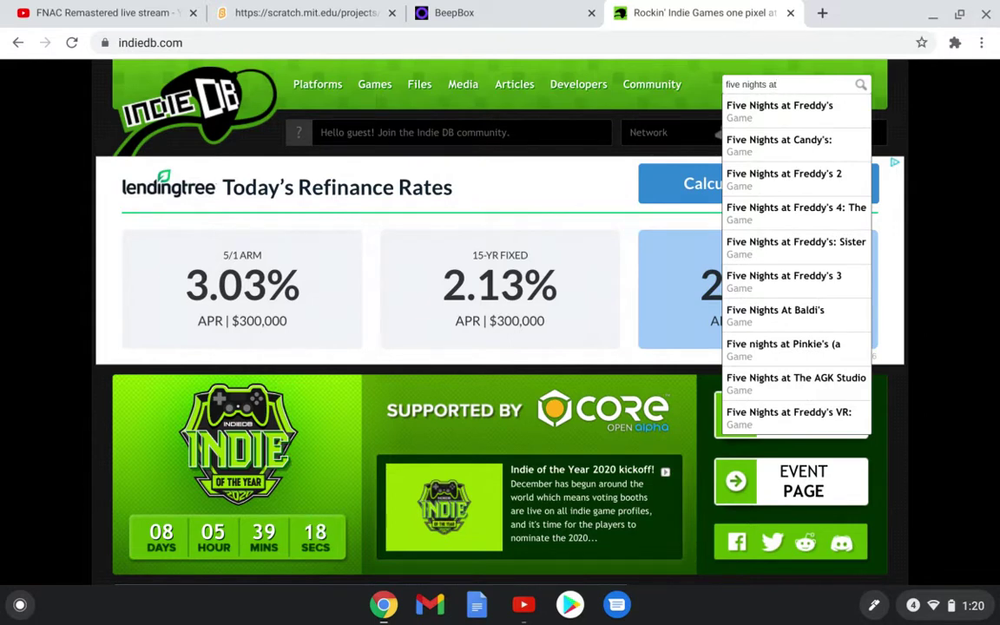
pyautogui.write(' can')
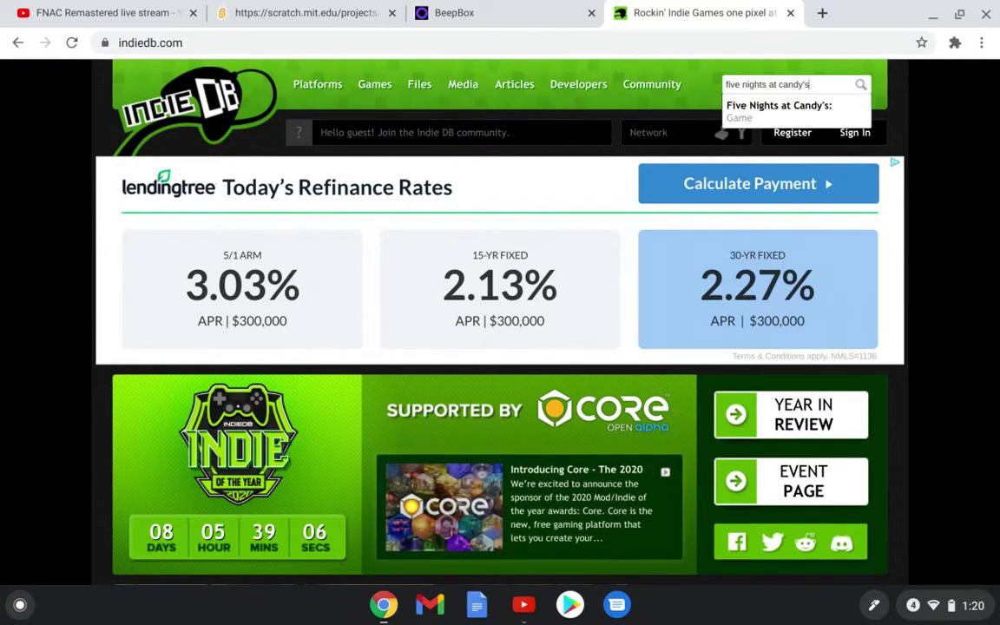
pyautogui.write("dy's")
pyautogui.click(726, 100)
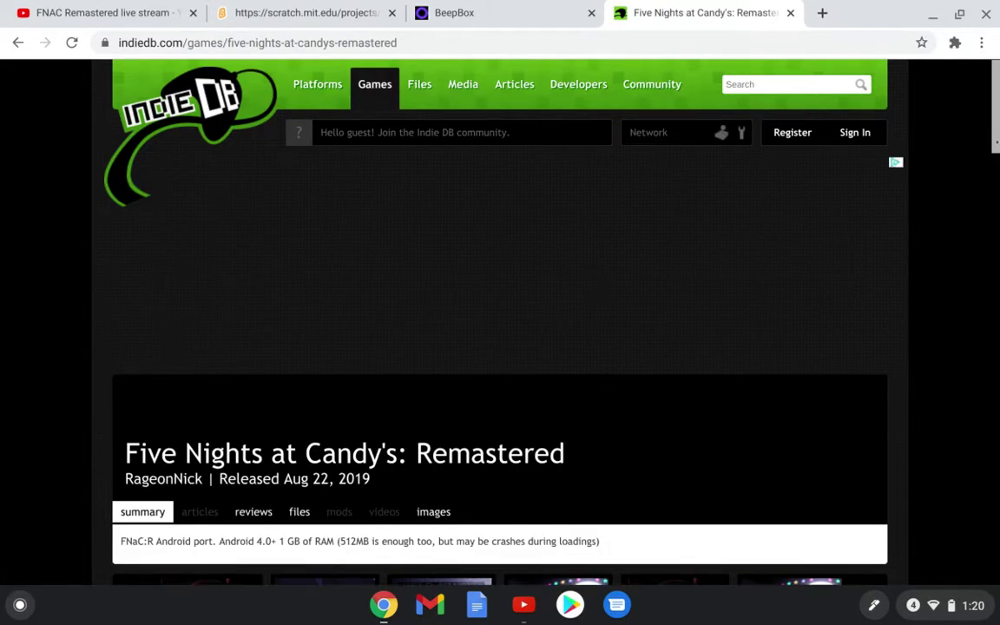
pyautogui.moveTo(997, 141); pyautogui.dragTo(997, 336)
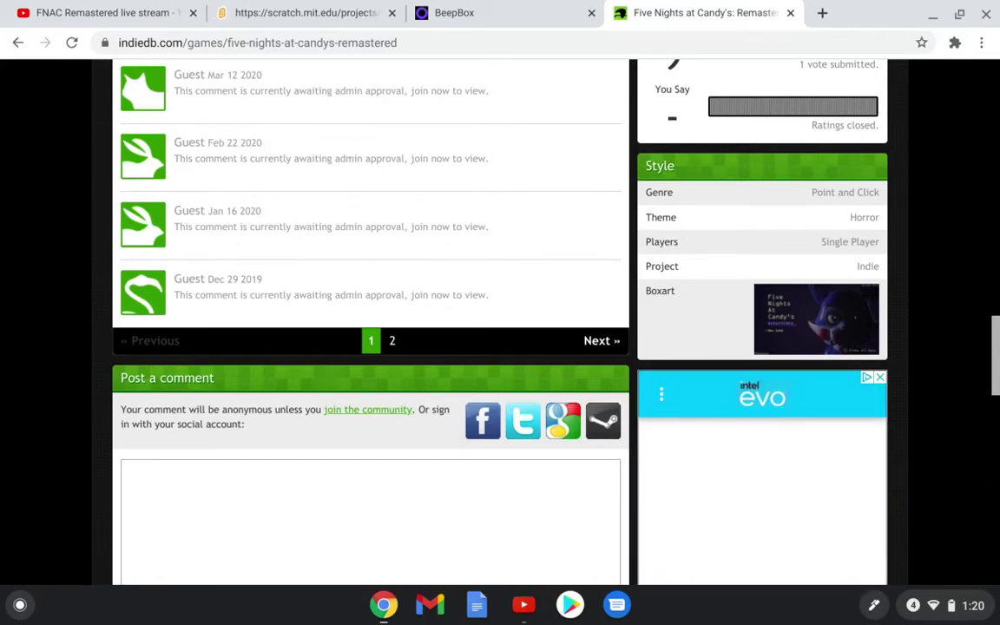
pyautogui.press('Home')
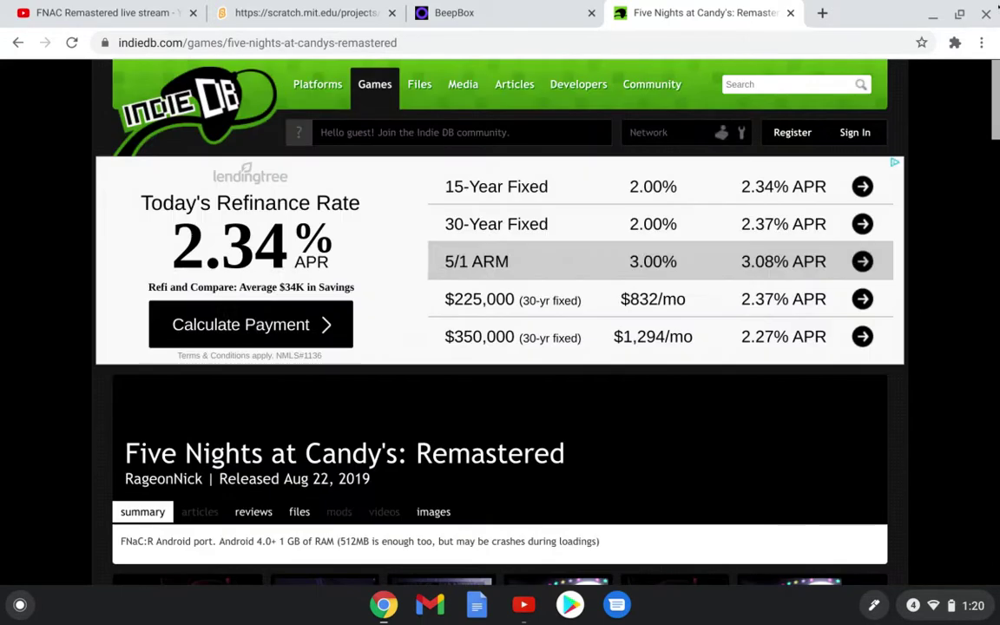
# Uninstall the existing FNaC Remastered app from the launcher and return to the game page
pyautogui.click(21, 606)
pyautogui.click(492, 428)
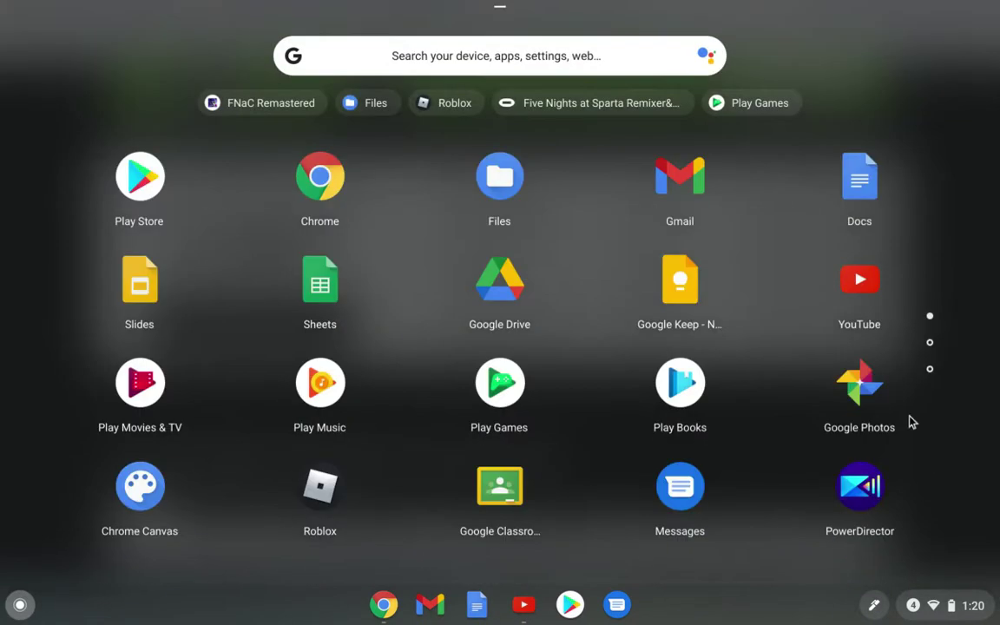
pyautogui.click(933, 369)
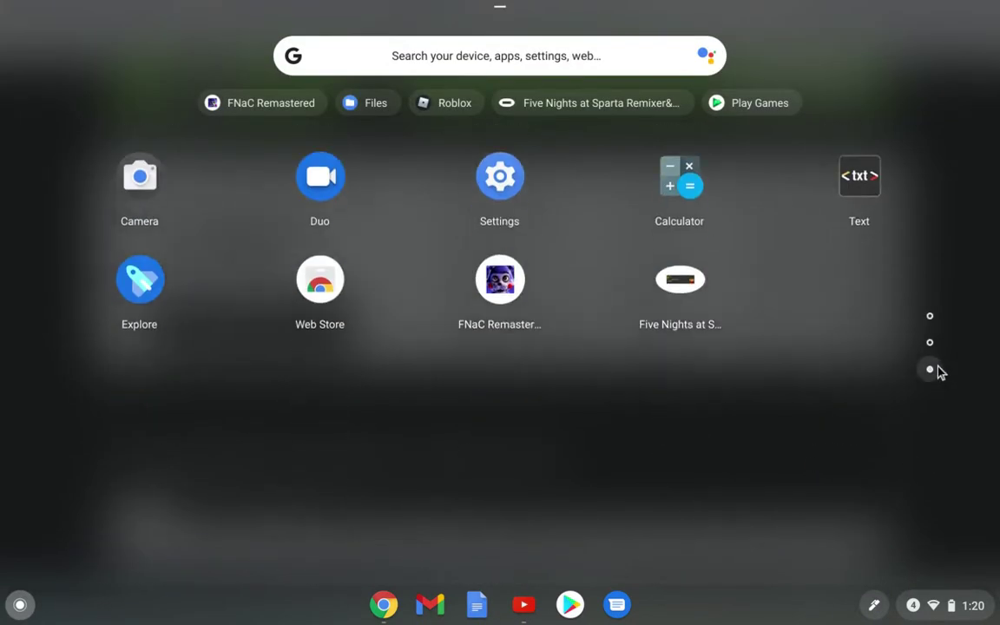
pyautogui.rightClick(537, 260)
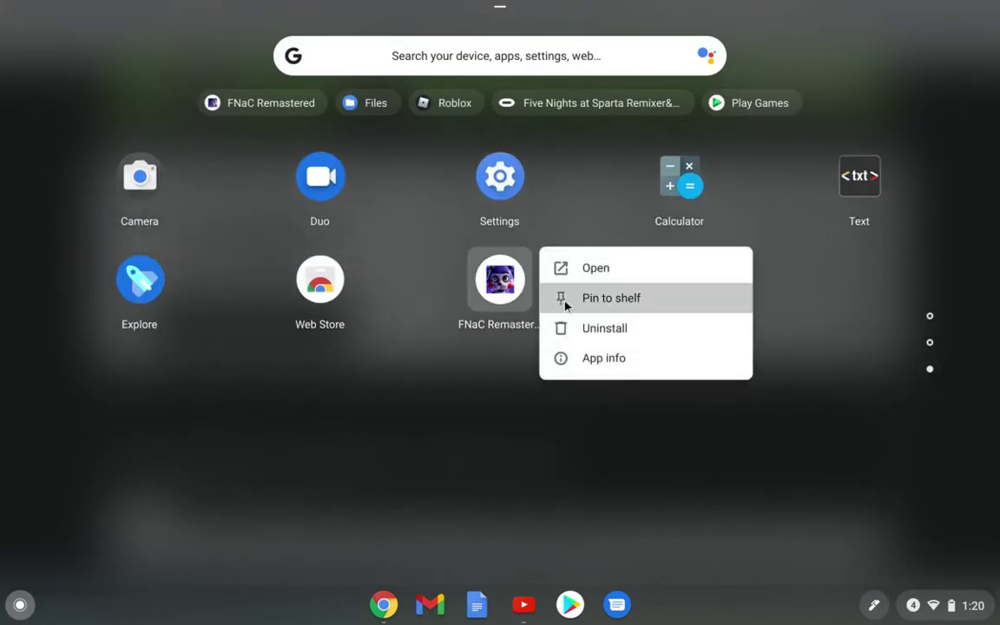
pyautogui.click(600, 328)
pyautogui.click(641, 327)
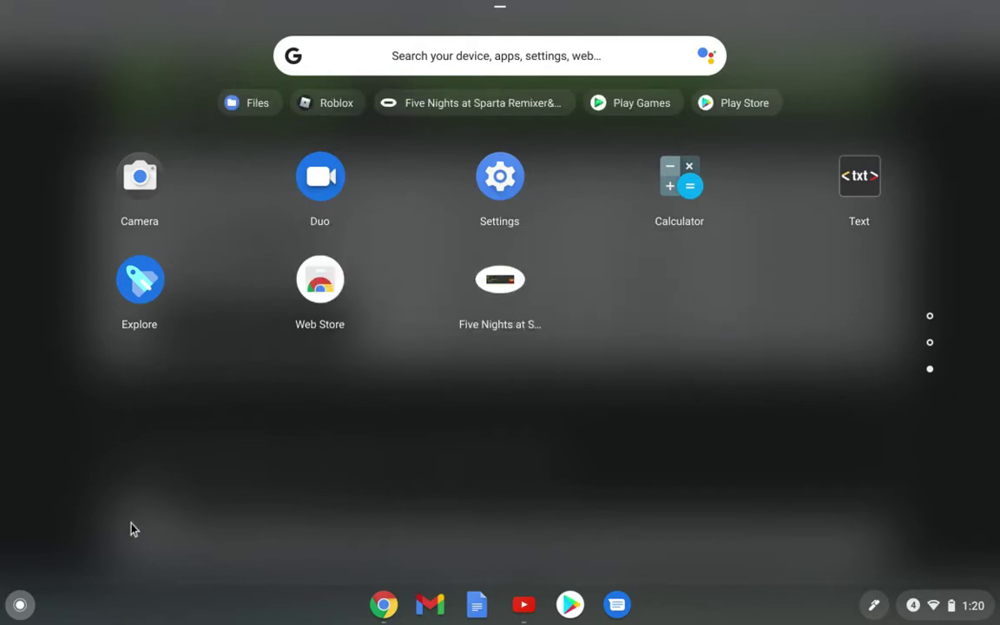
pyautogui.click(21, 603)
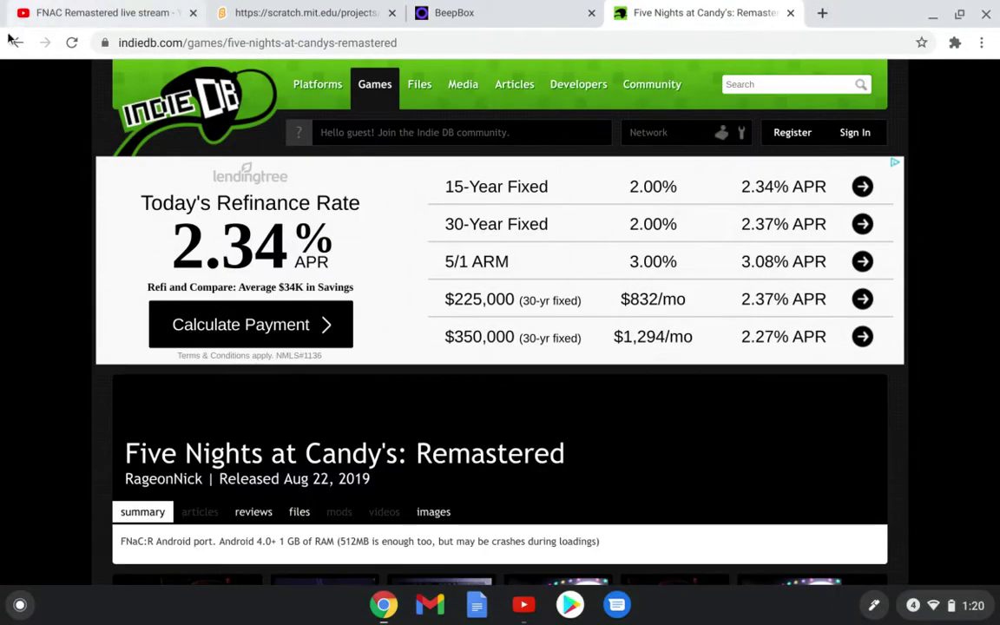
# Open the game's files section and go to the full-version FNaC:R file page
pyautogui.click(19, 43)
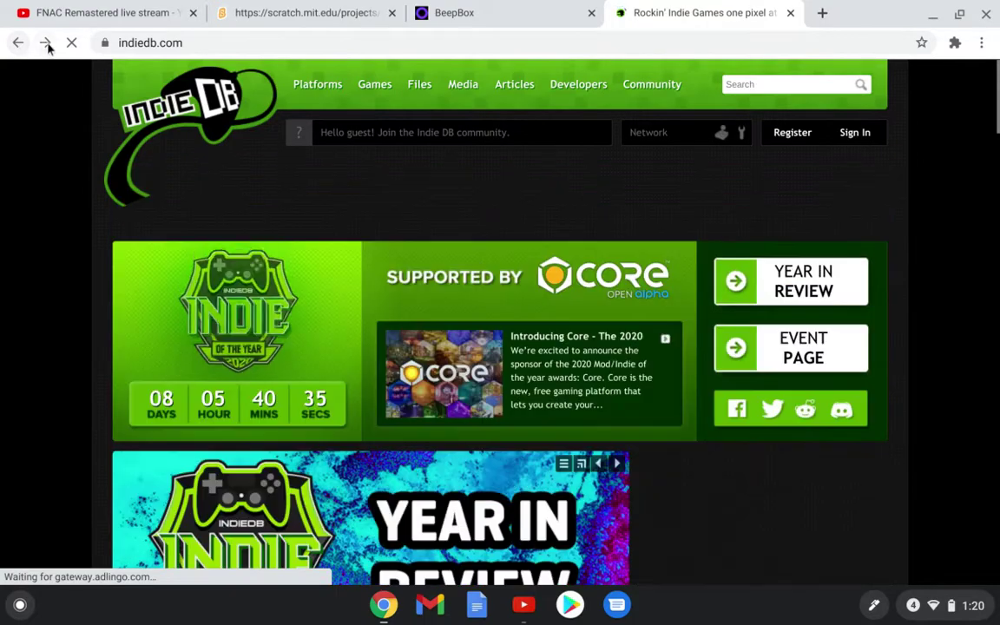
pyautogui.click(47, 43)
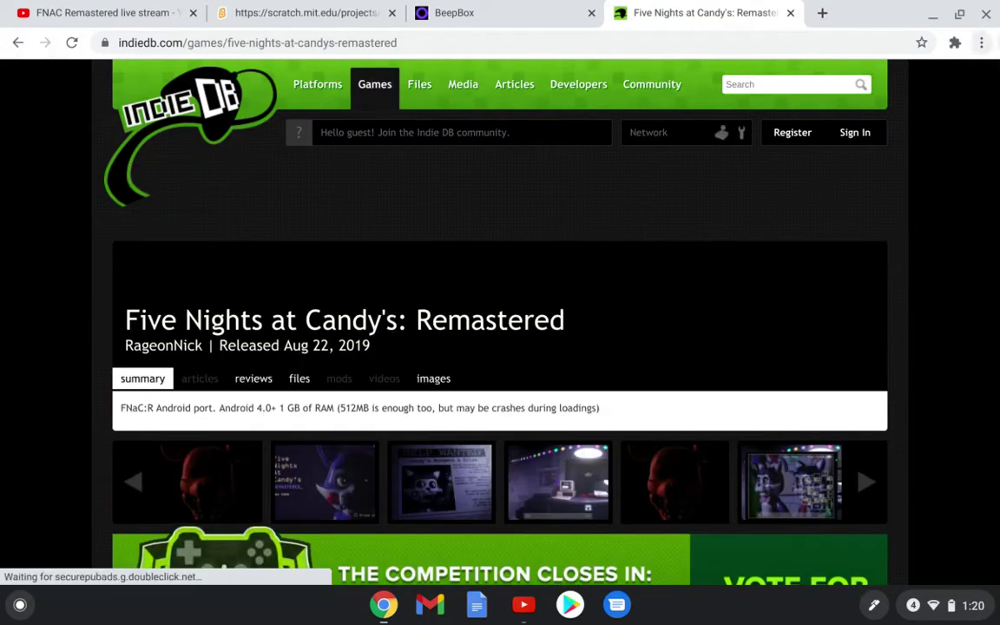
pyautogui.scroll(-10, 997, 236)
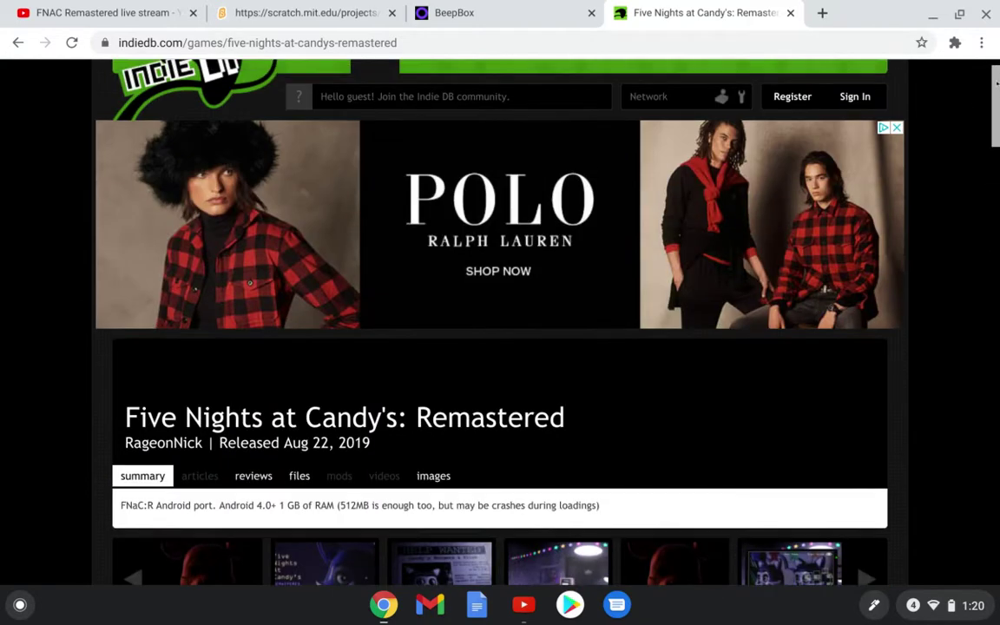
pyautogui.click(299, 476)
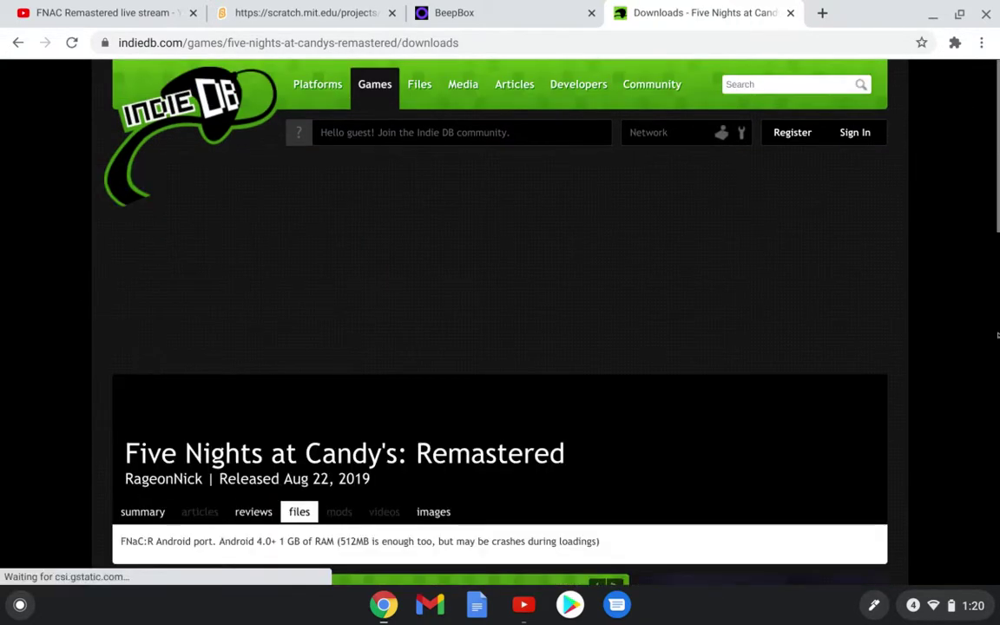
pyautogui.moveTo(998, 224); pyautogui.dragTo(998, 228)
pyautogui.scroll(-5, 387, 420)
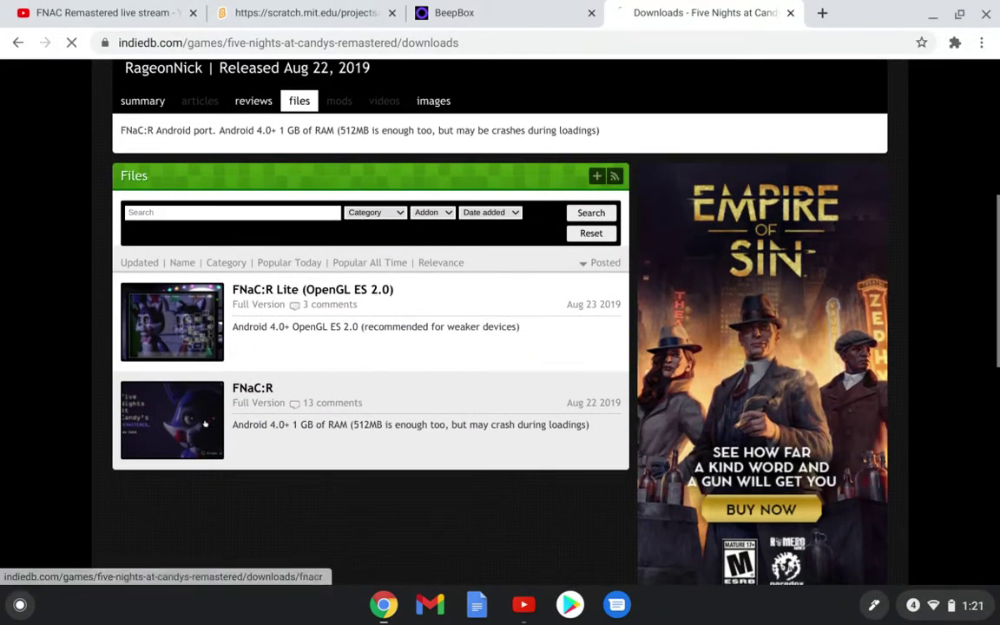
pyautogui.click(186, 386)
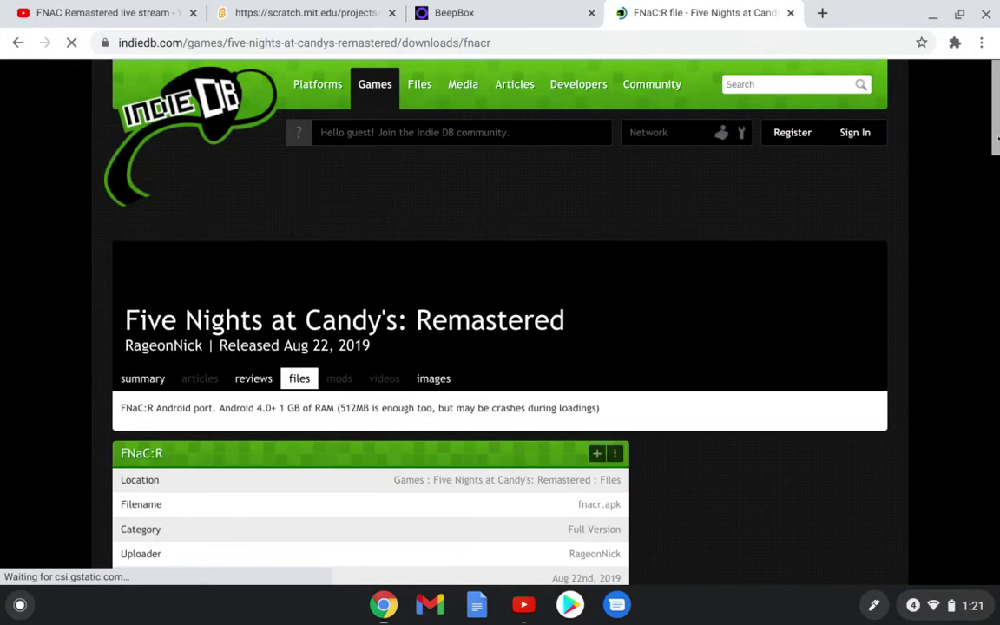
# Download fnacr.apk from the FNaC:R file page and dismiss the download dialog
pyautogui.scroll(-5, 997, 210)
pyautogui.moveTo(998, 235); pyautogui.dragTo(997, 196)
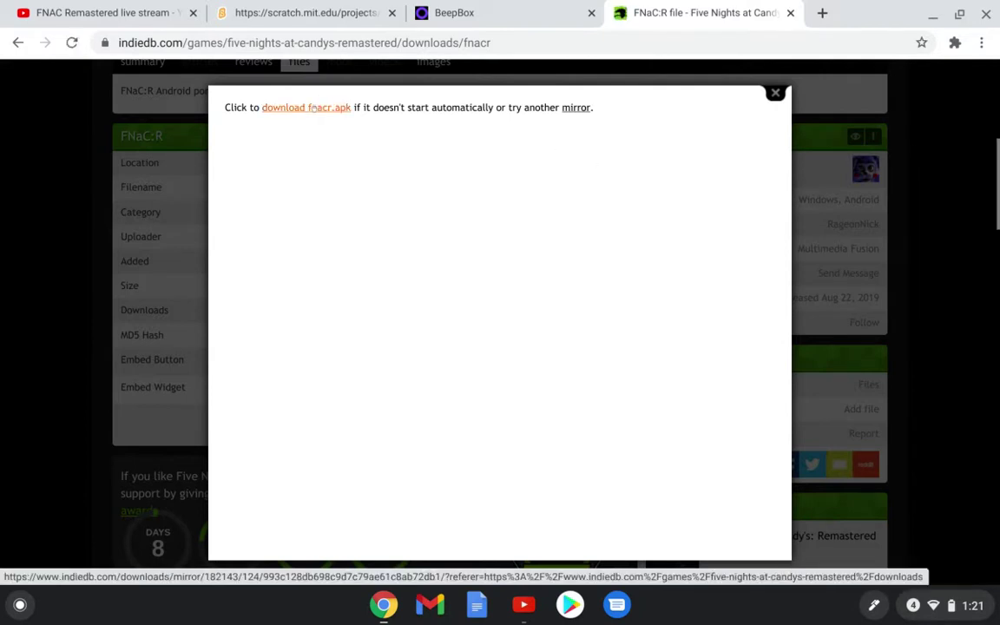
pyautogui.click(314, 107)
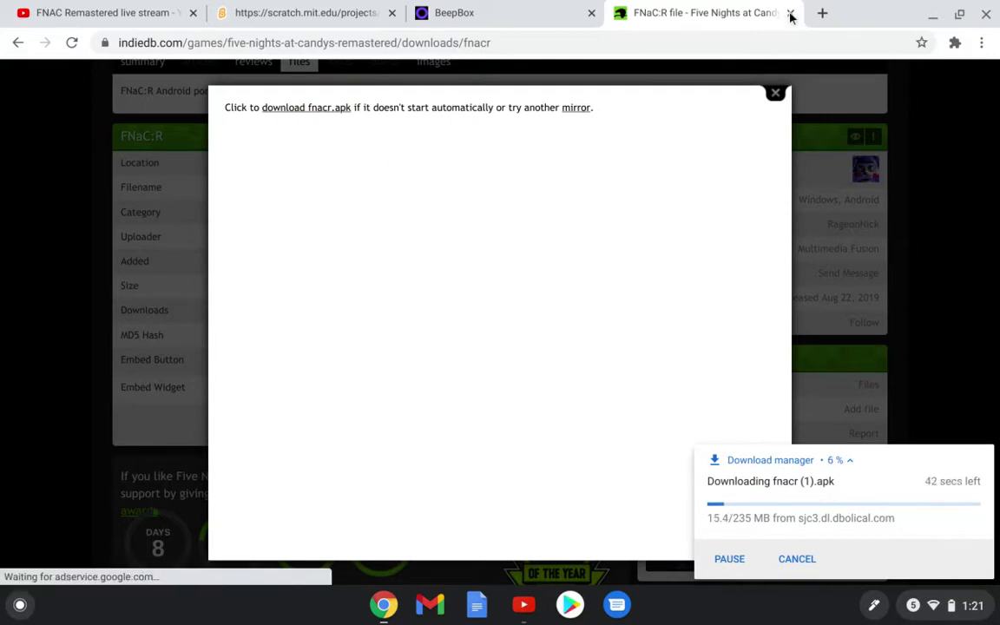
pyautogui.click(775, 92)
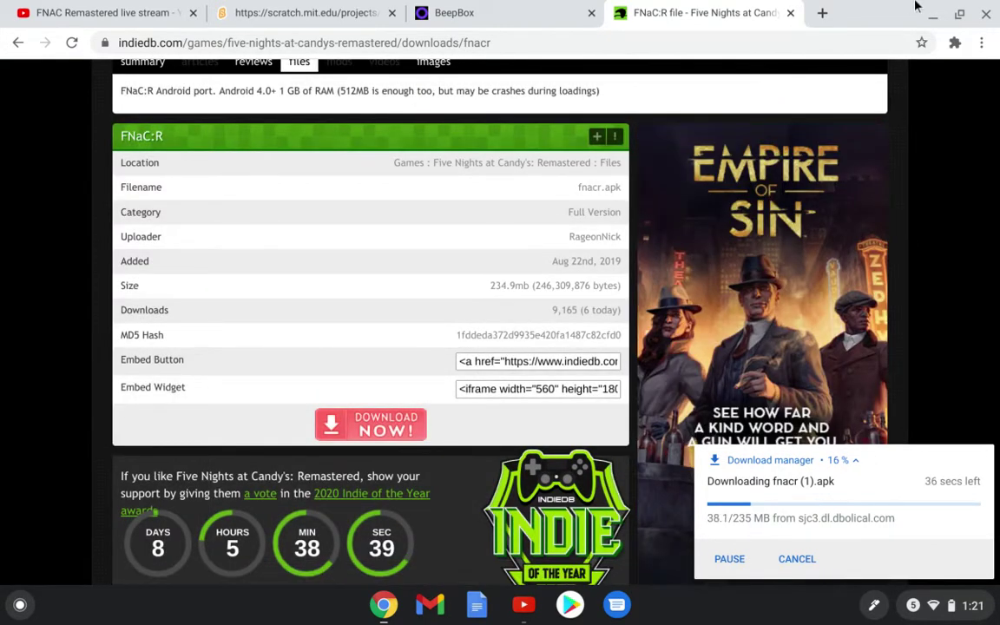
# Open the recording controls of the Nimbus Screenshot & Screen Video Recorder extension
pyautogui.click(955, 42)
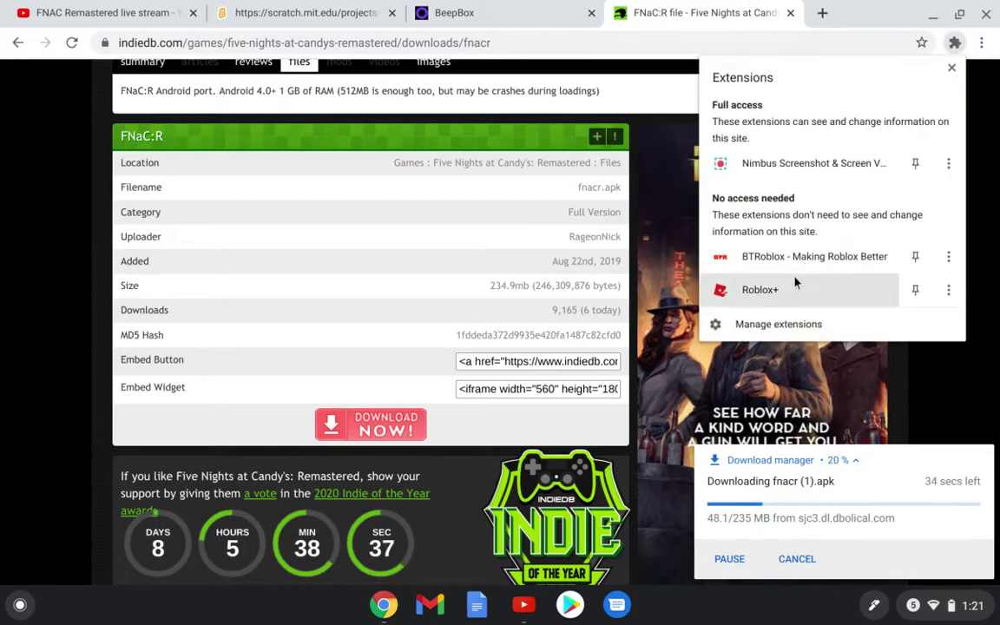
pyautogui.click(782, 163)
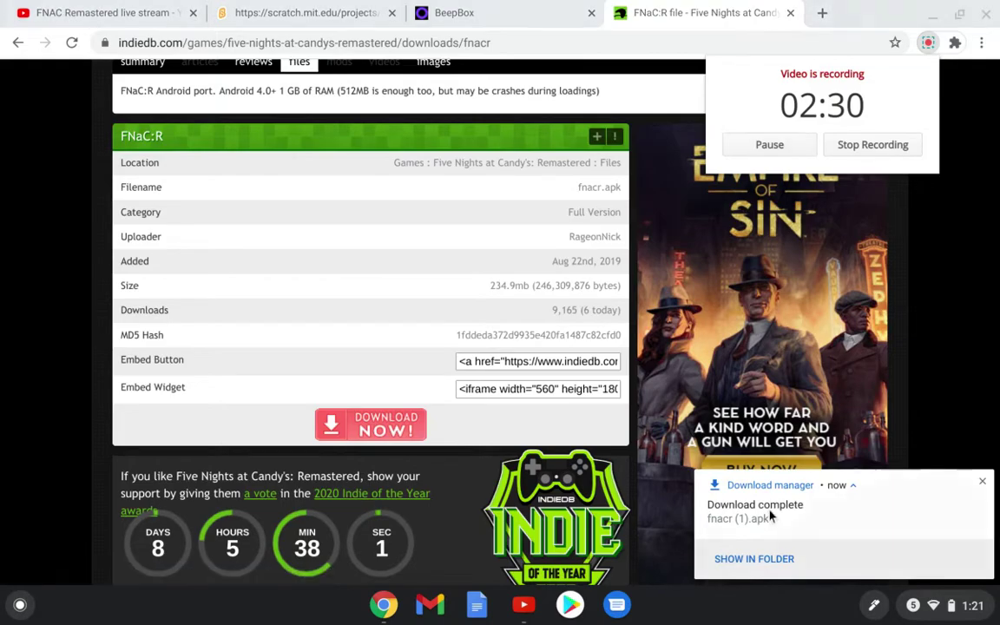
# Install FNaC Remastered from the downloaded fnacr (1).apk, accepting the unknown-app risk, and close the app's window
pyautogui.click(768, 510)
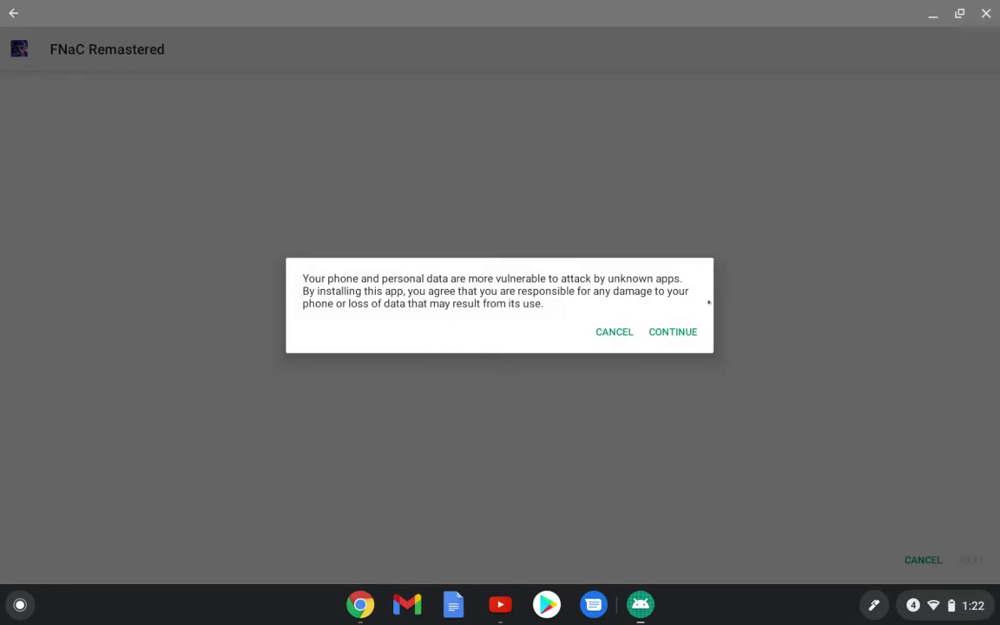
pyautogui.click(668, 329)
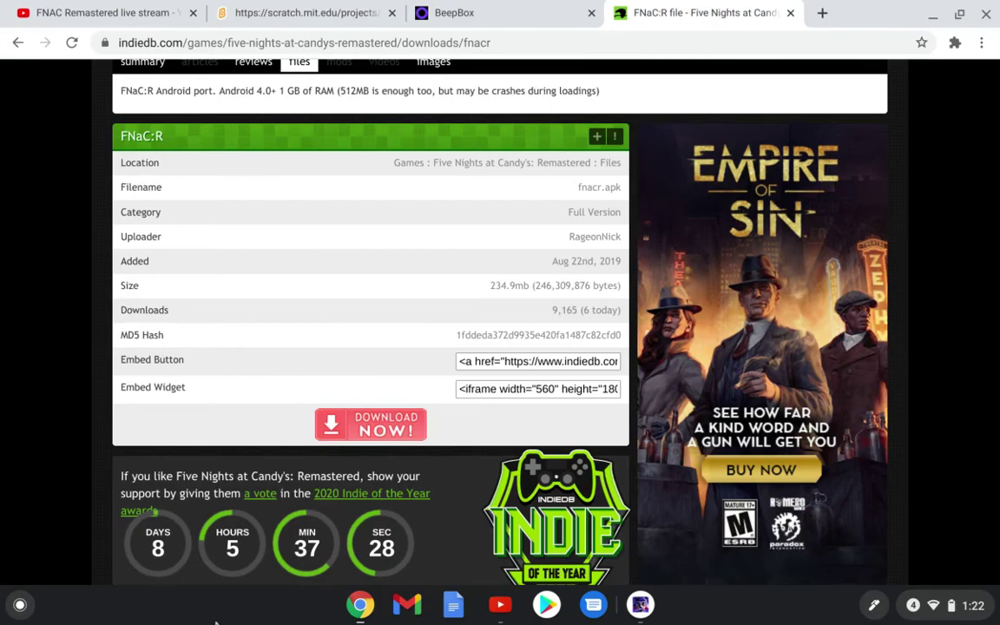
pyautogui.click(20, 605)
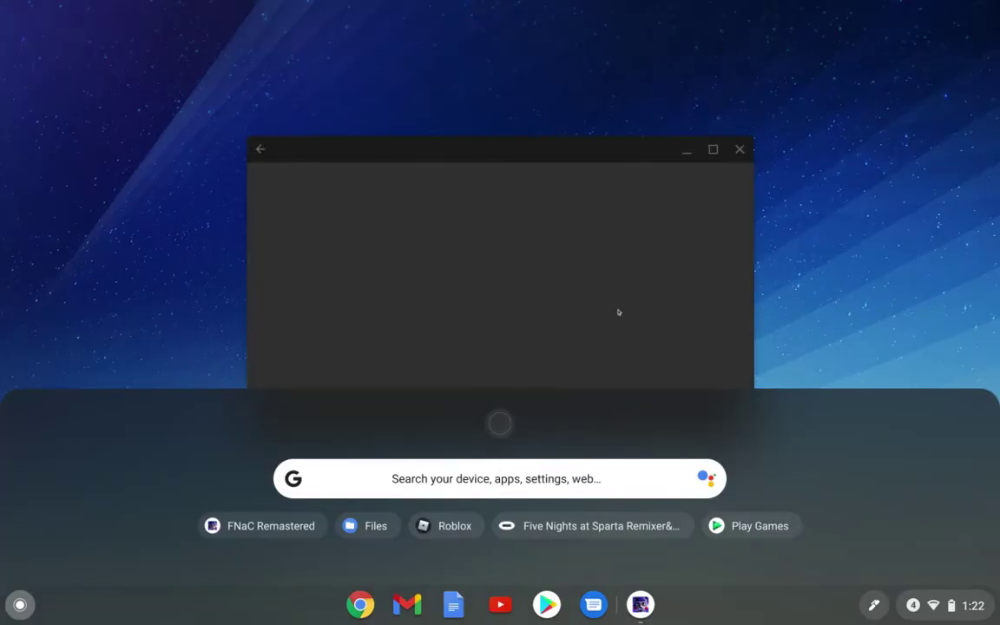
pyautogui.click(740, 151)
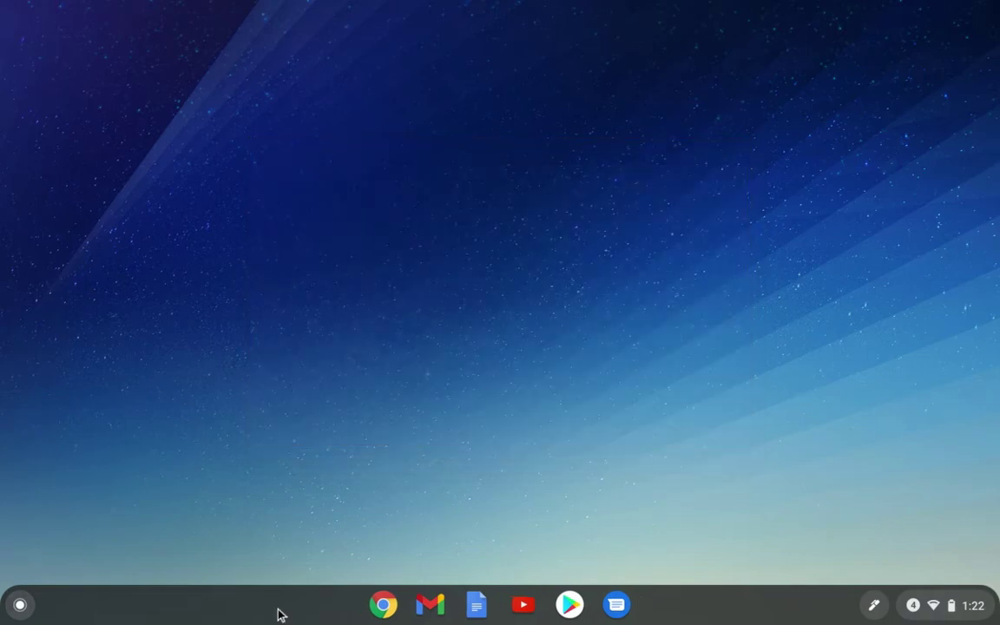
# Open the last page of the full app launcher and dismiss the YouTube notification
pyautogui.click(20, 605)
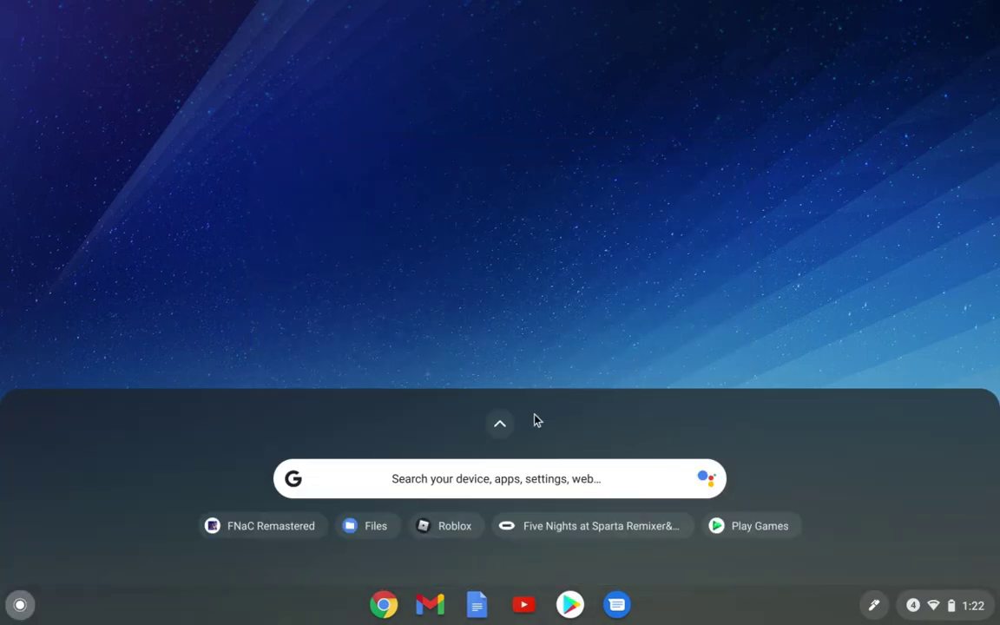
pyautogui.click(508, 426)
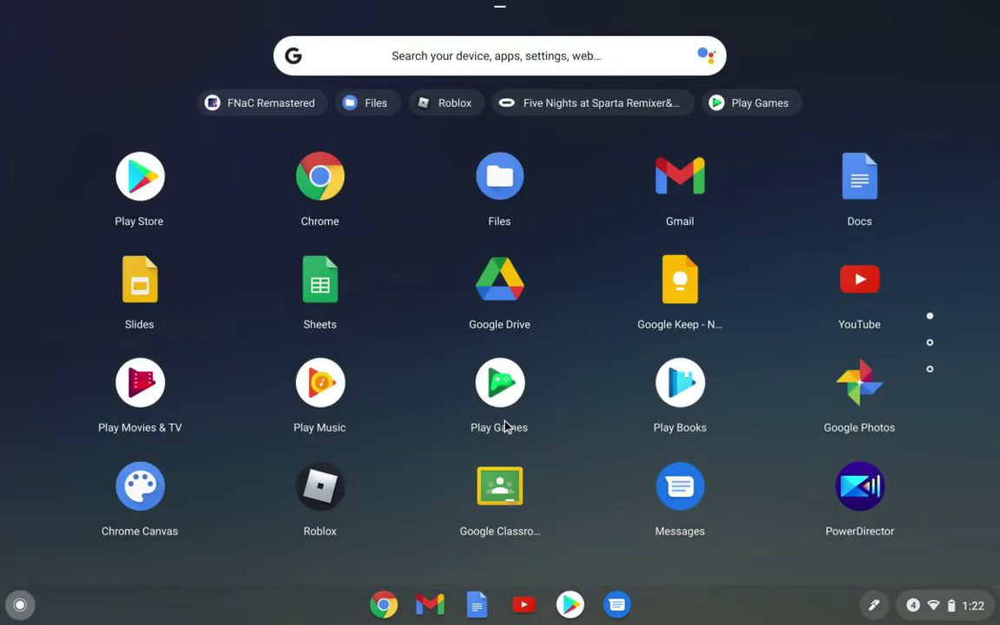
pyautogui.click(930, 369)
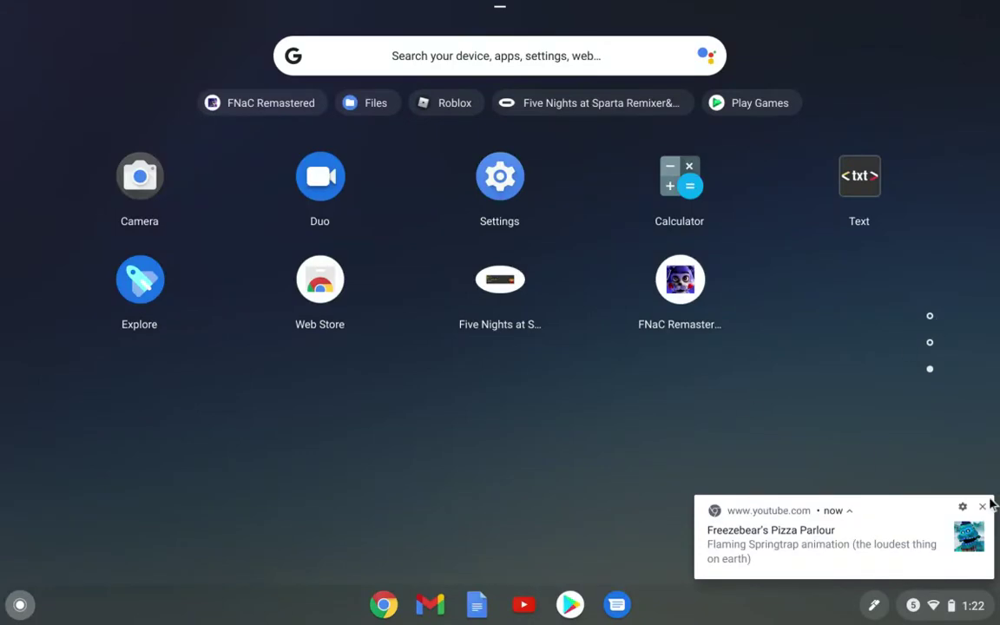
pyautogui.click(984, 508)
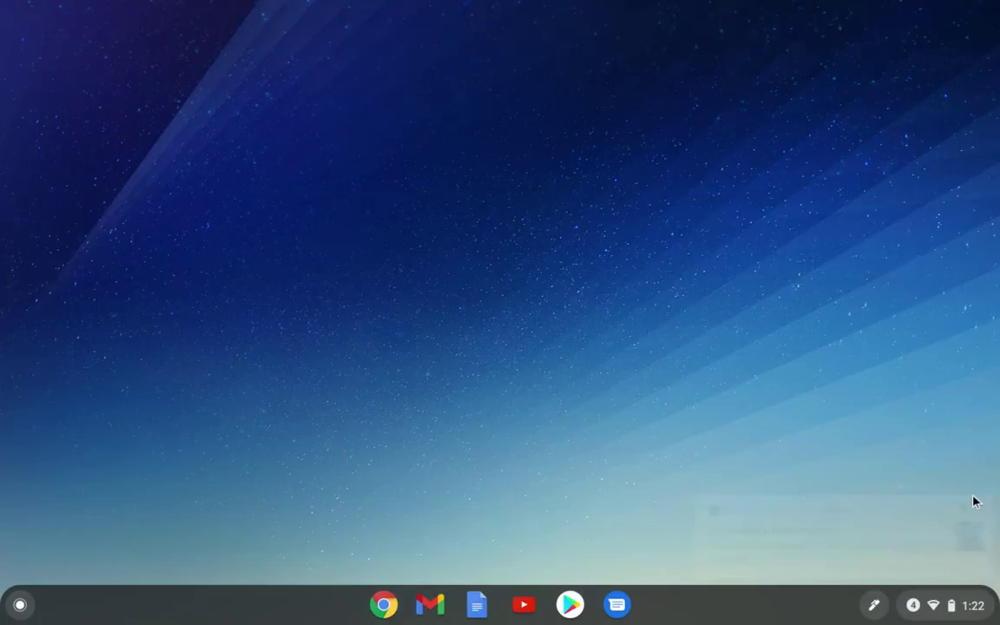
# Launch FNaC Remastered from the last page of the app launcher, and close the game at its opening screen
pyautogui.click(12, 595)
pyautogui.click(495, 423)
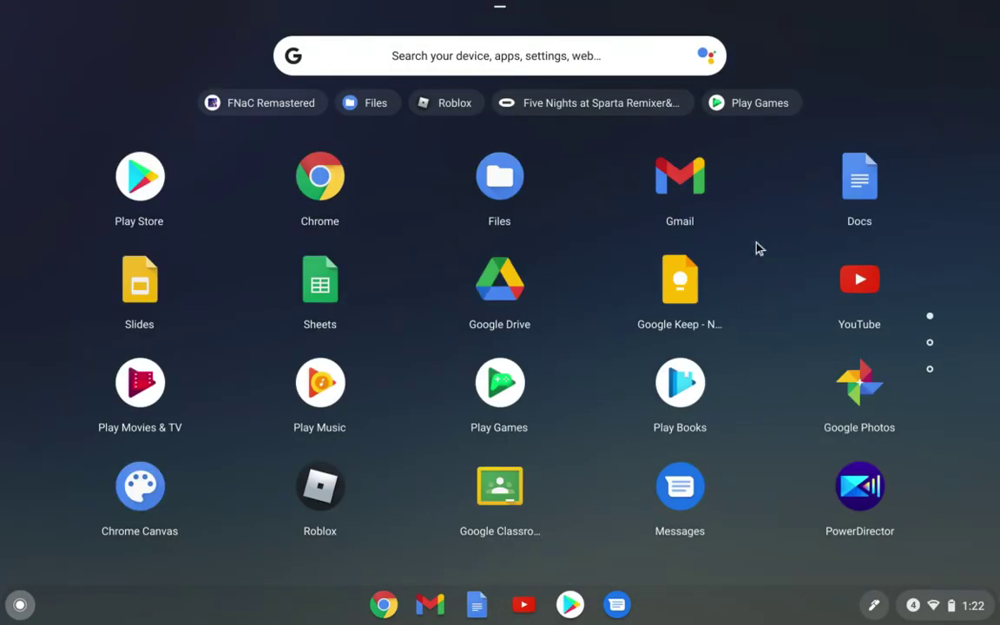
pyautogui.click(931, 339)
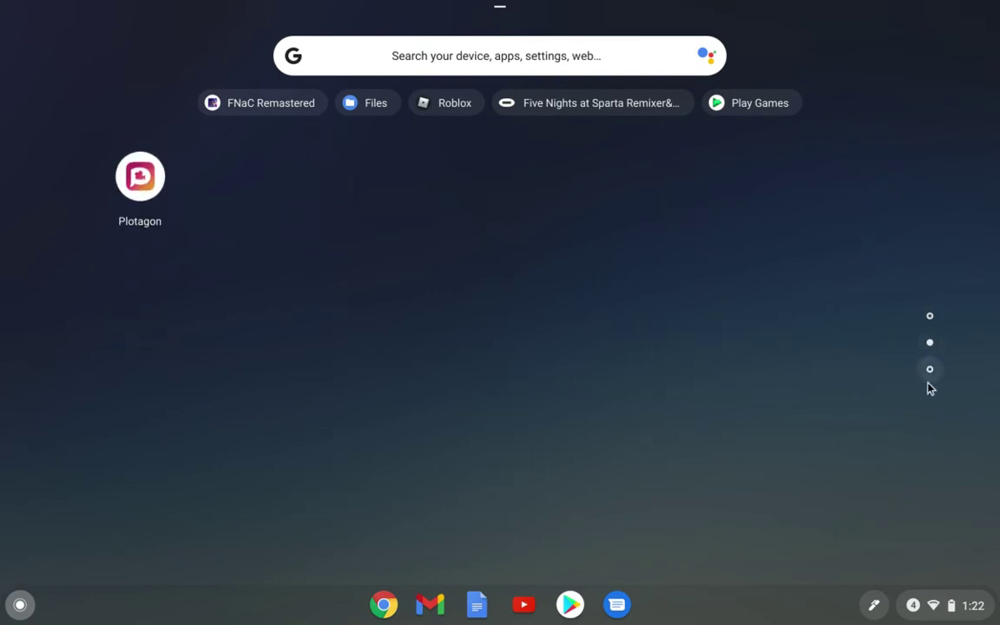
pyautogui.click(930, 368)
pyautogui.click(696, 294)
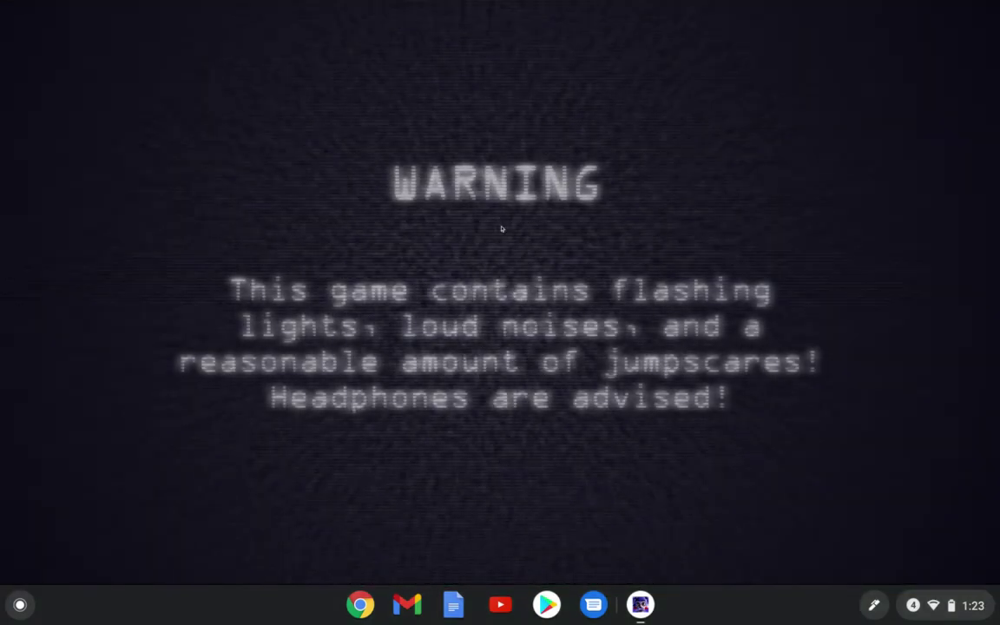
pyautogui.moveTo(953, 2)
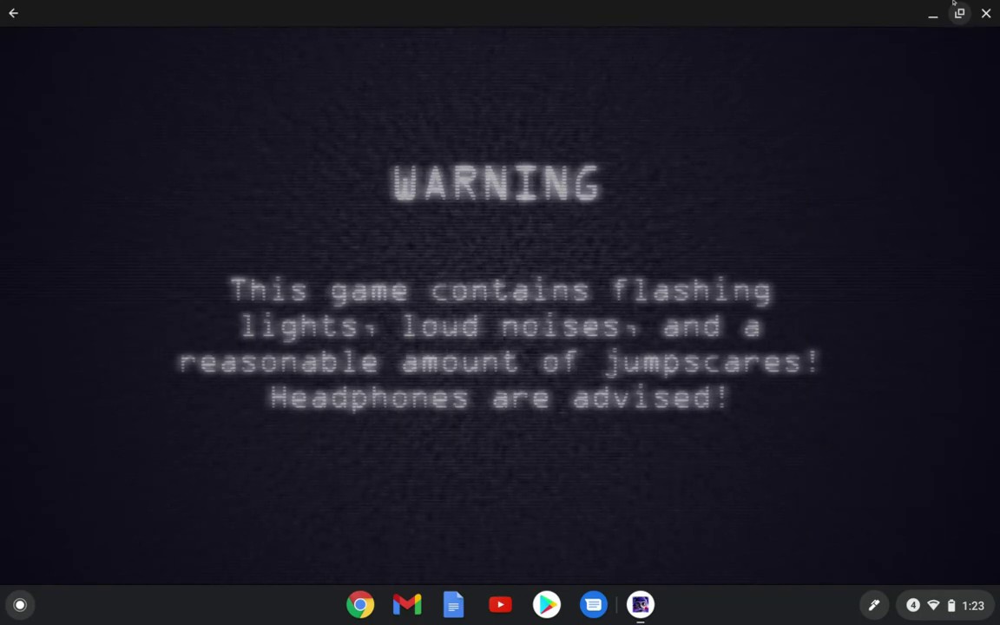
pyautogui.click(959, 14)
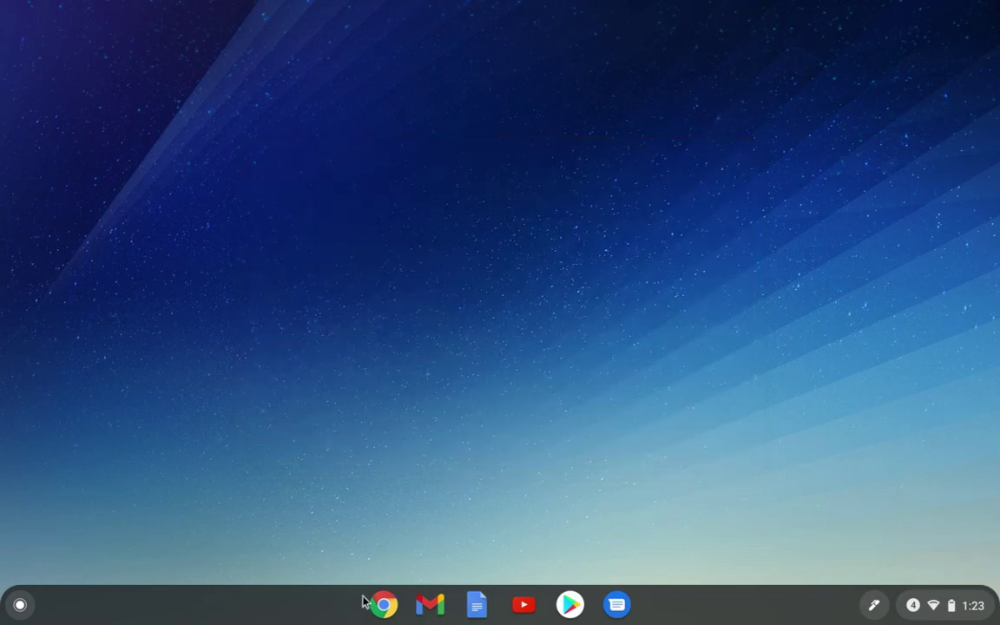
# Switch to a new Chrome window and open the Nimbus Screenshot & Screen Video Recorder extension's recording controls
pyautogui.click(379, 607)
pyautogui.click(955, 43)
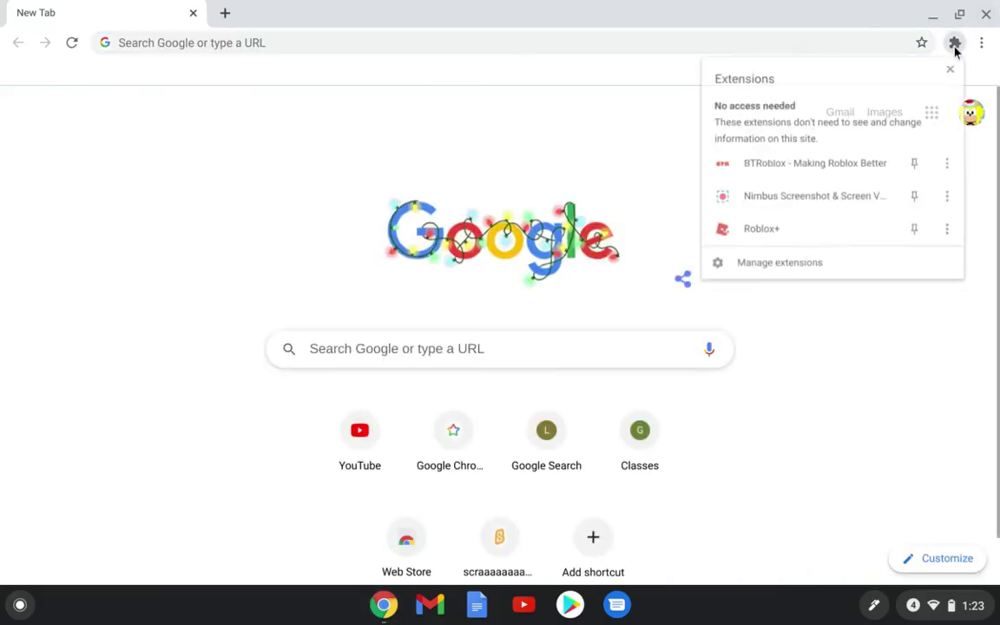
pyautogui.click(801, 201)
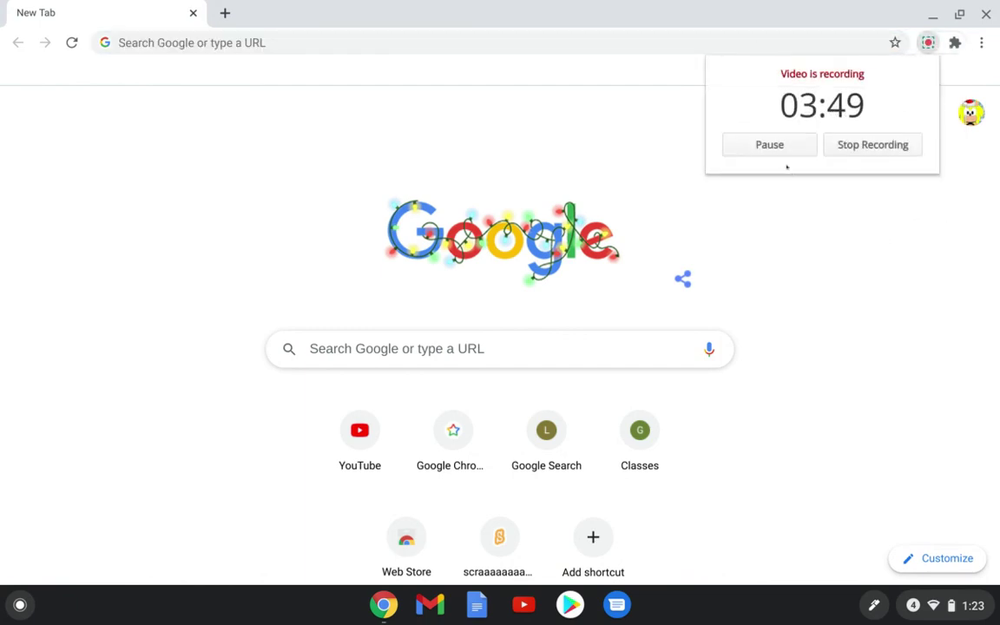